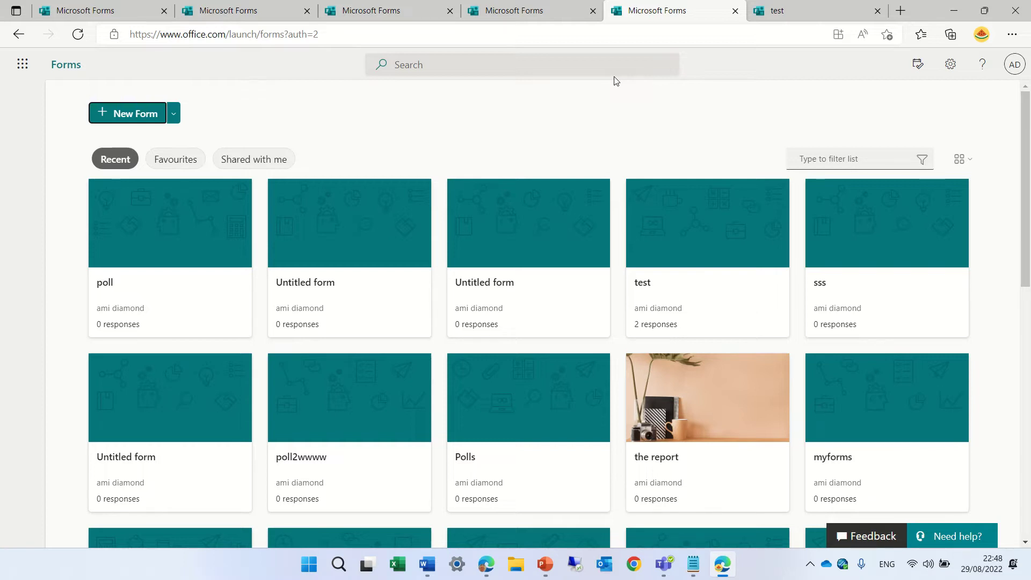
Start a new blank form and title it 'Poll'.
left_click(20, 68)
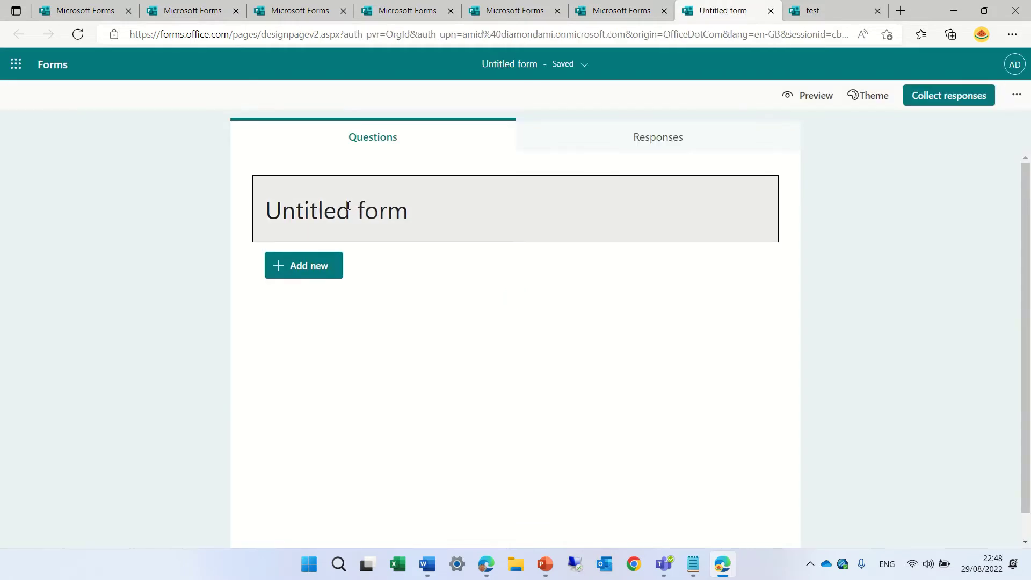
left_click(347, 204)
type("Poll")
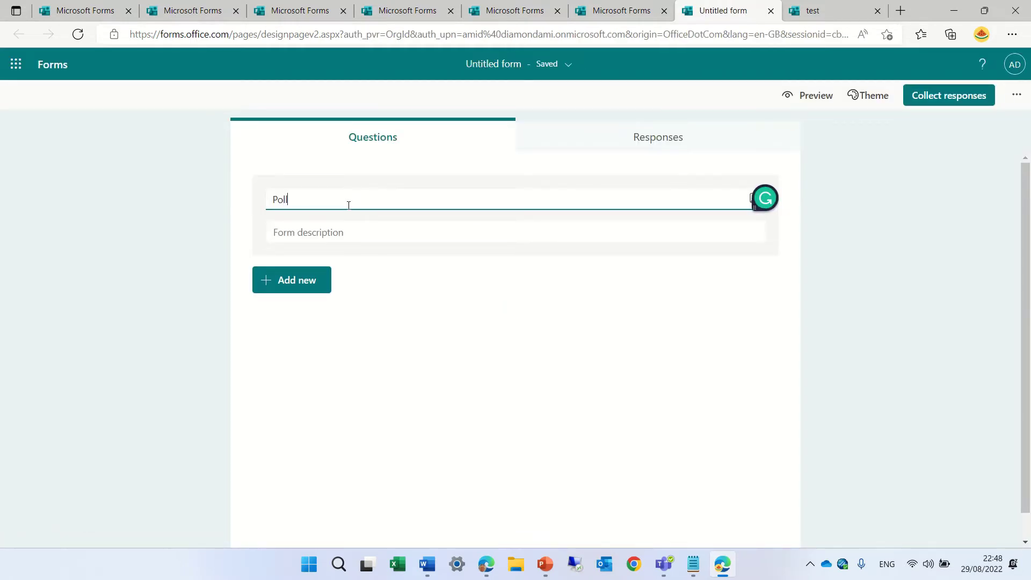
Add a two-option choice question and a five-star rating question to the form.
left_click(299, 281)
left_click(302, 288)
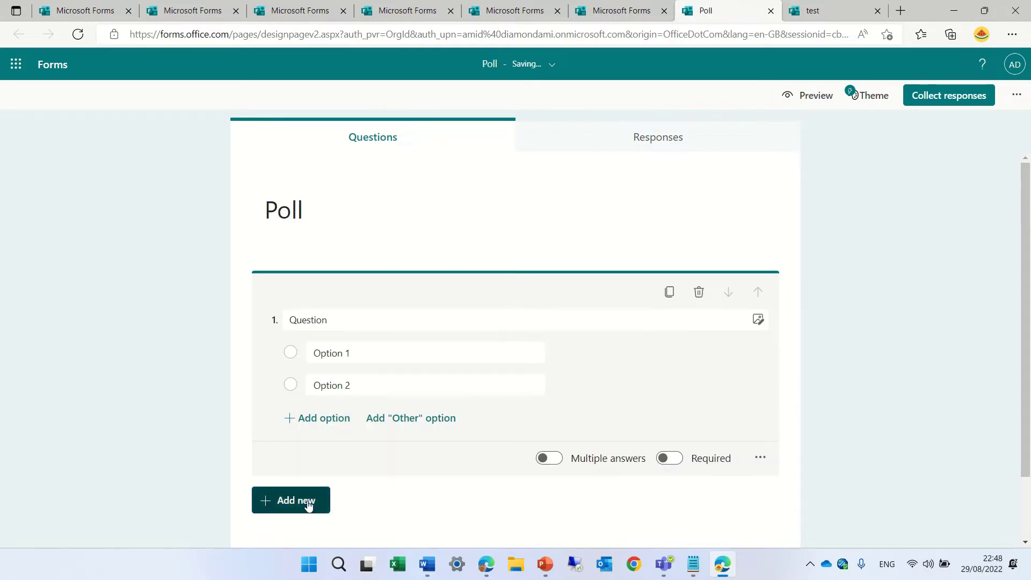
left_click(298, 500)
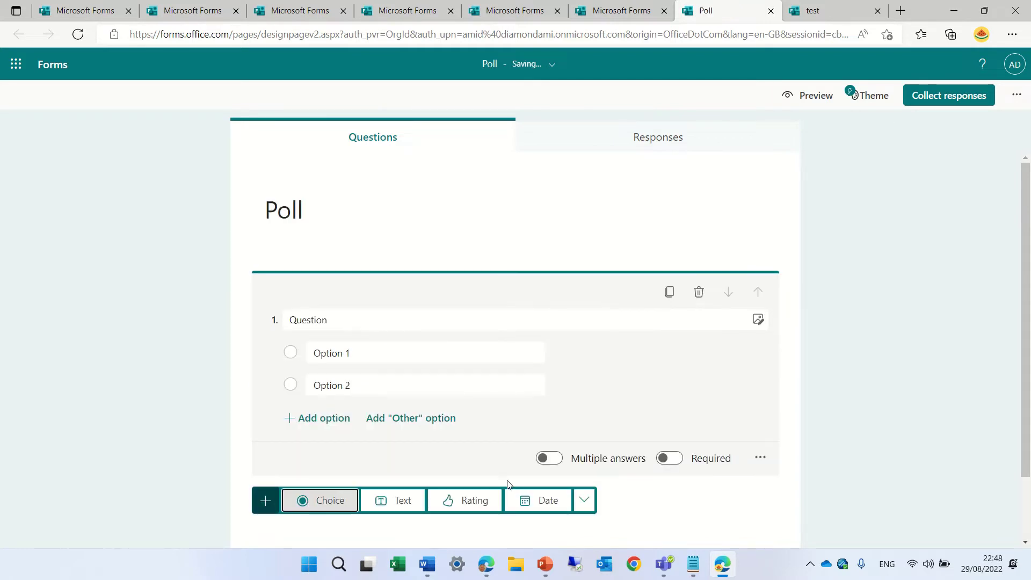
left_click(473, 504)
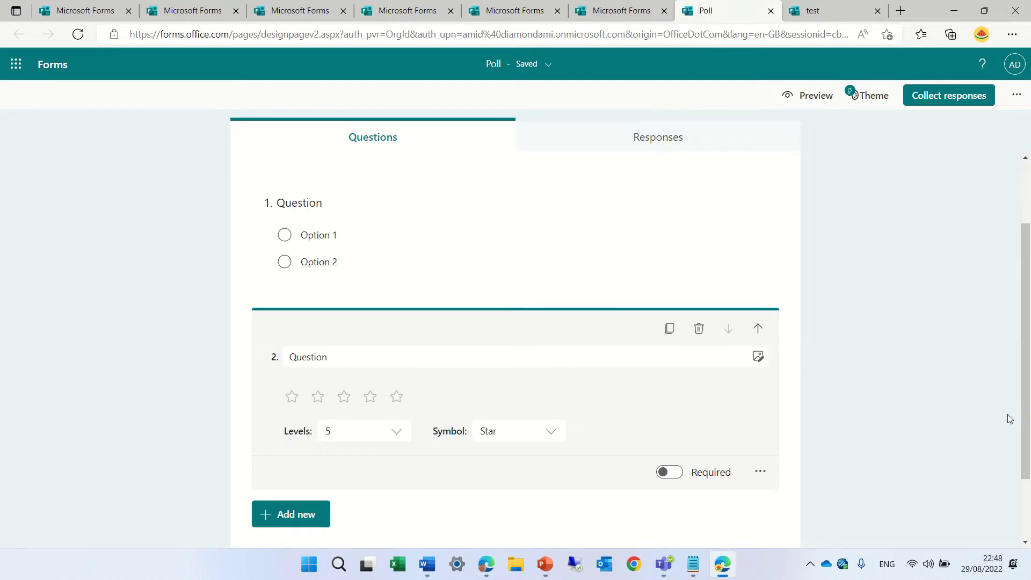
scroll(1028, 220, "up", 2)
left_click(1029, 220)
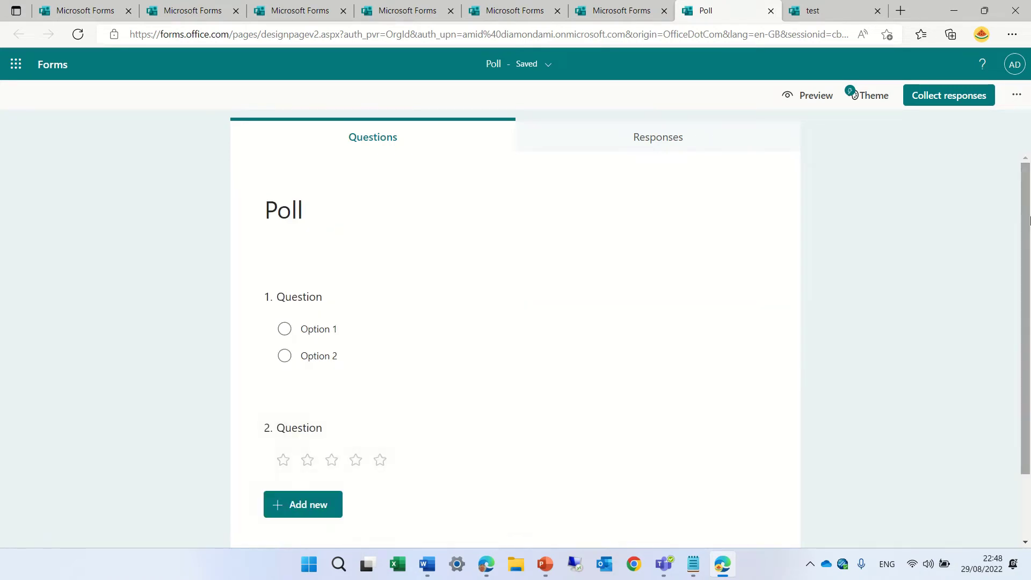
Turn on Set time duration in the form settings and change 30 minutes to 10.
left_click(1017, 96)
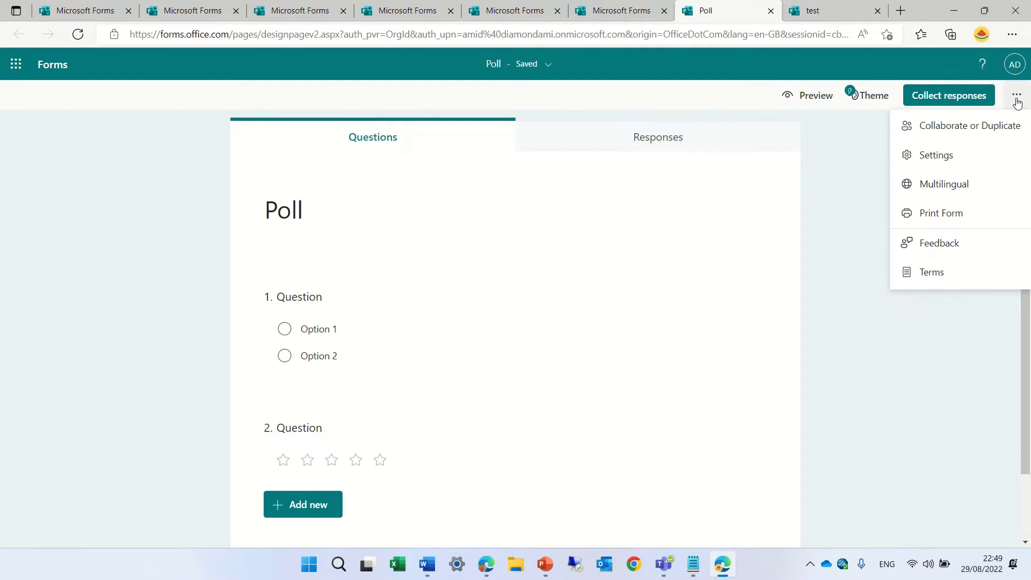
left_click(966, 165)
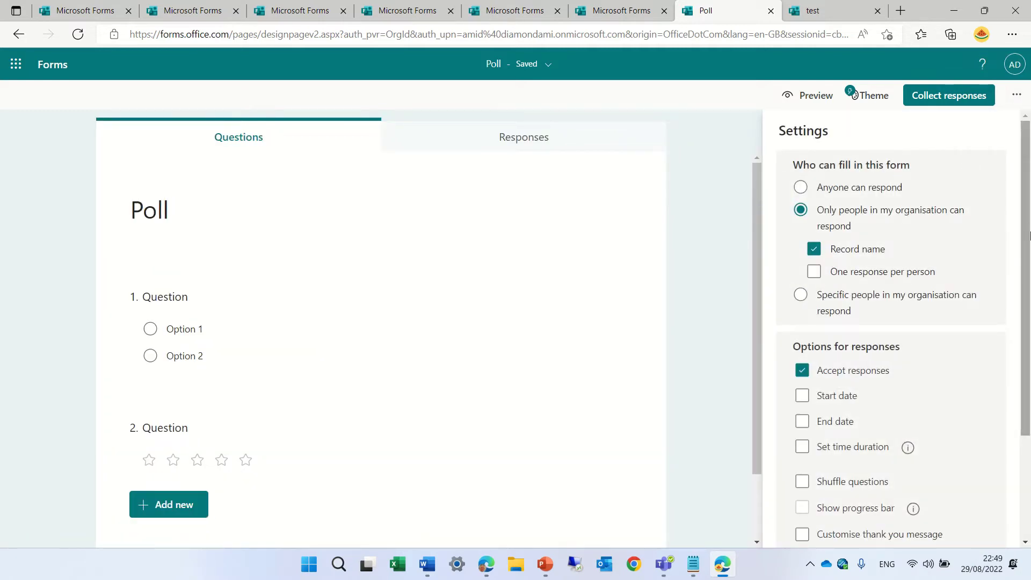
left_click_drag(1027, 205, 1027, 291)
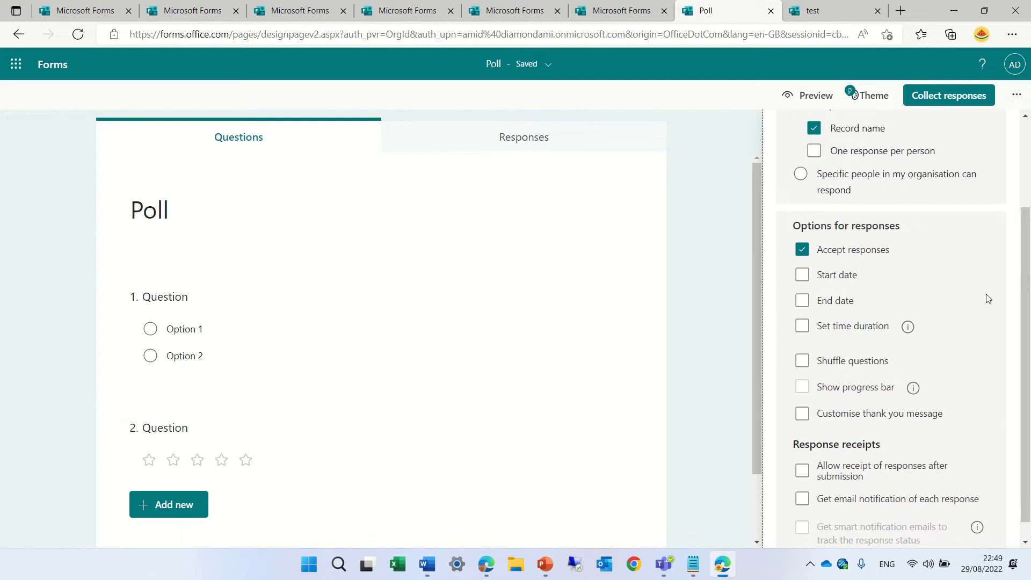
left_click(803, 328)
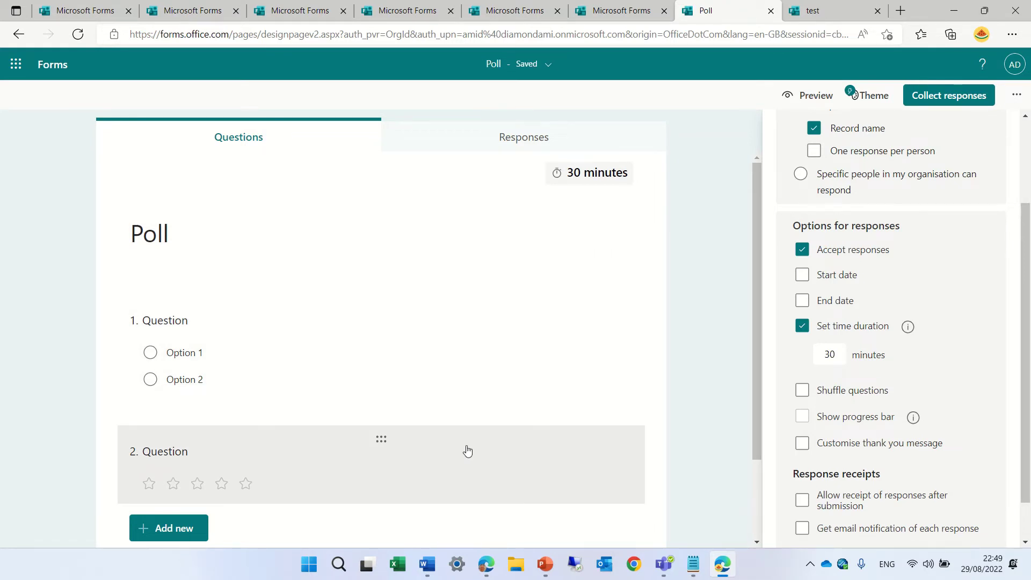
double_click(828, 355)
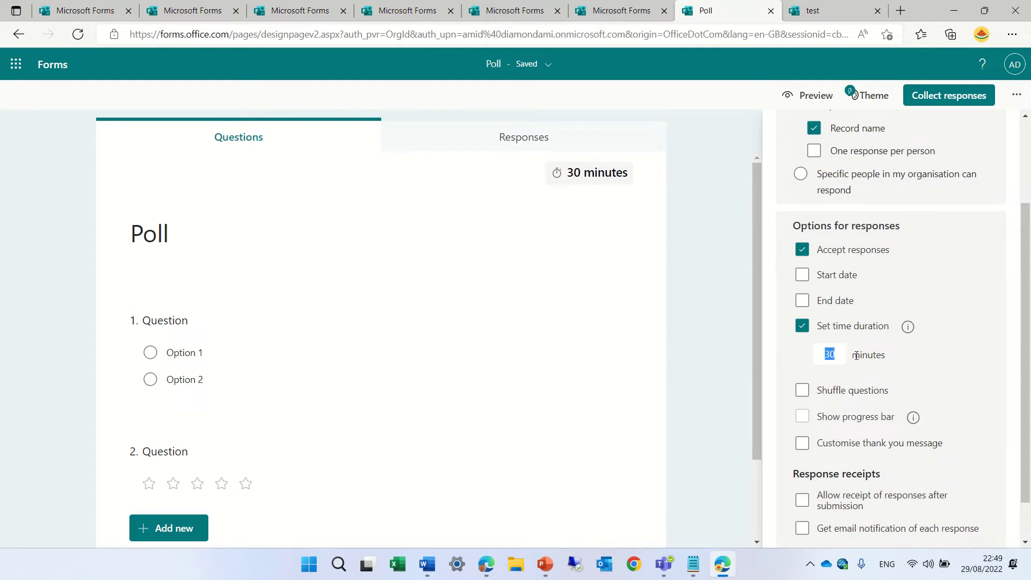
type("10")
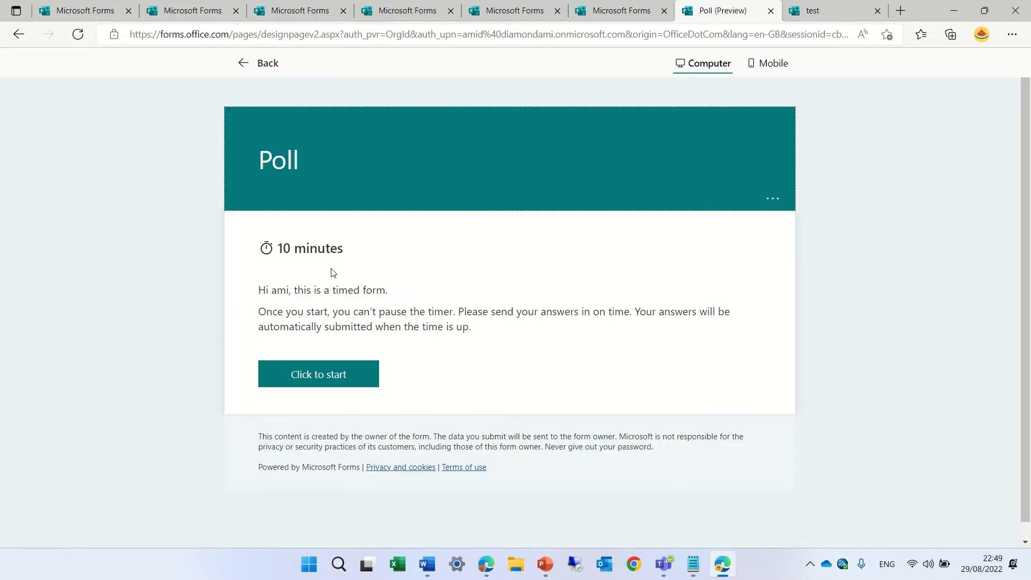
Start the 10-minute countdown in the Poll preview, then go back to the editor.
left_click(355, 379)
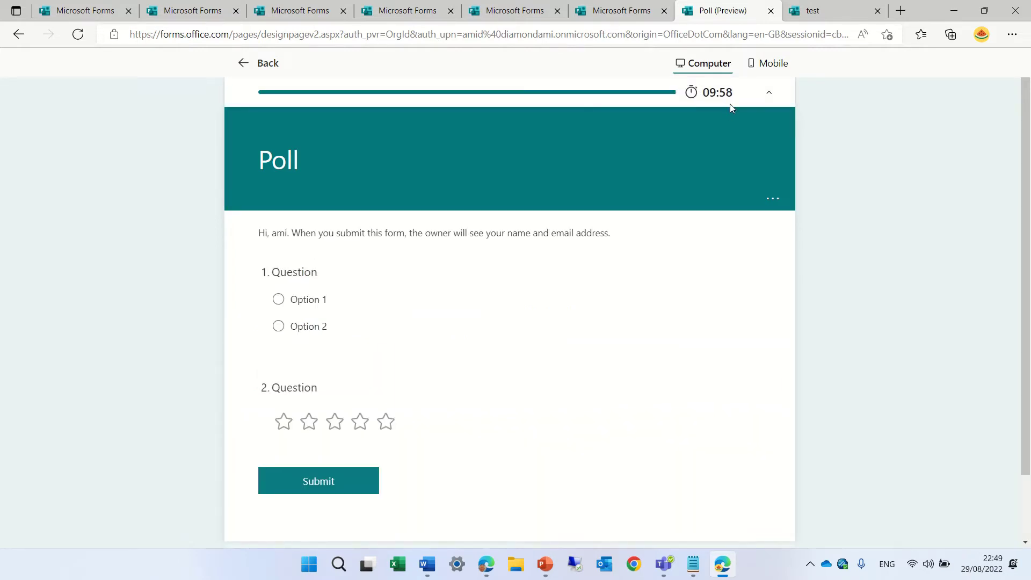
left_click(242, 64)
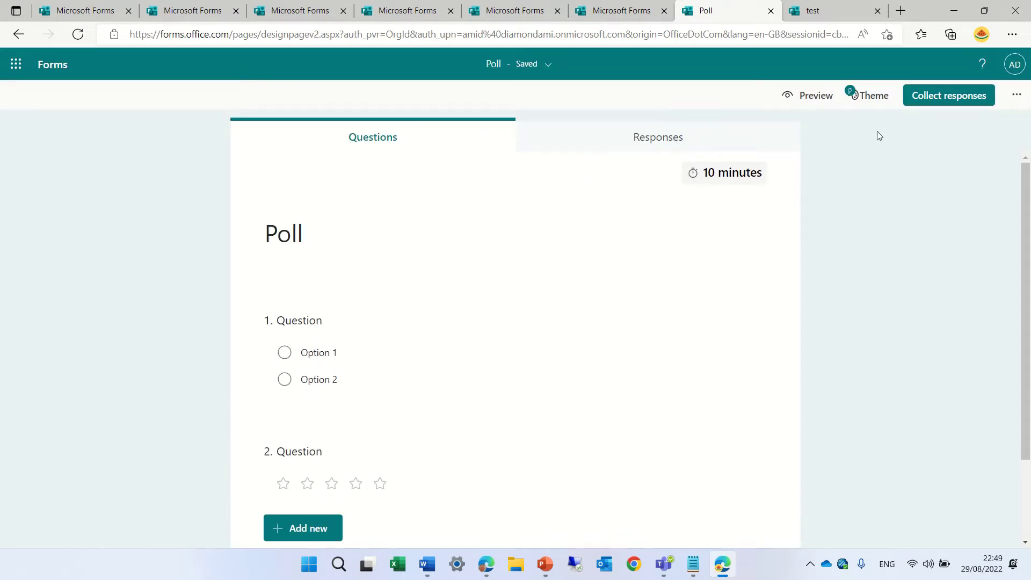
In the form settings, replace the 10-minute time duration with 1 minute.
left_click(1018, 96)
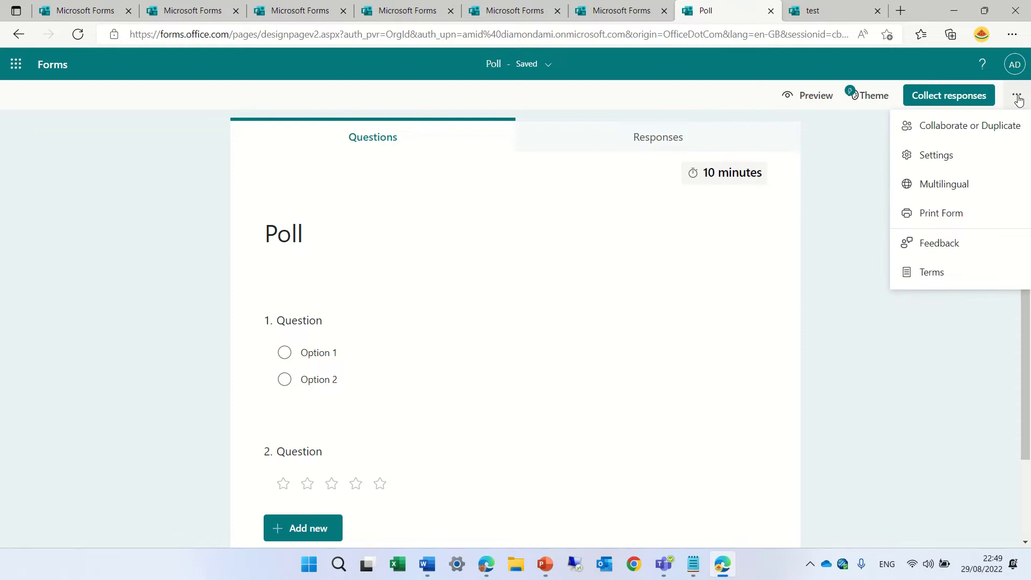
left_click(961, 158)
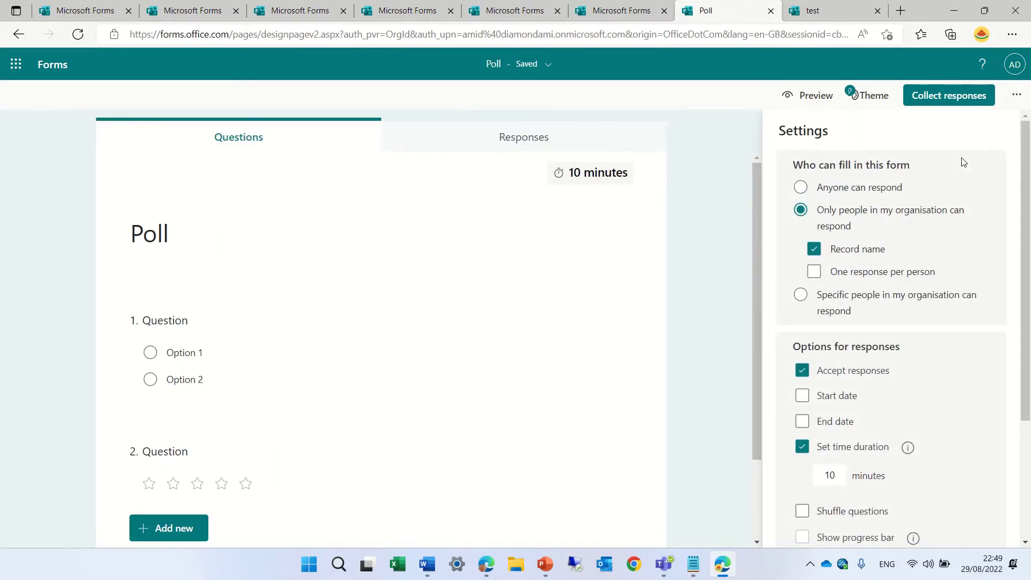
left_click_drag(825, 475, 848, 482)
type("1")
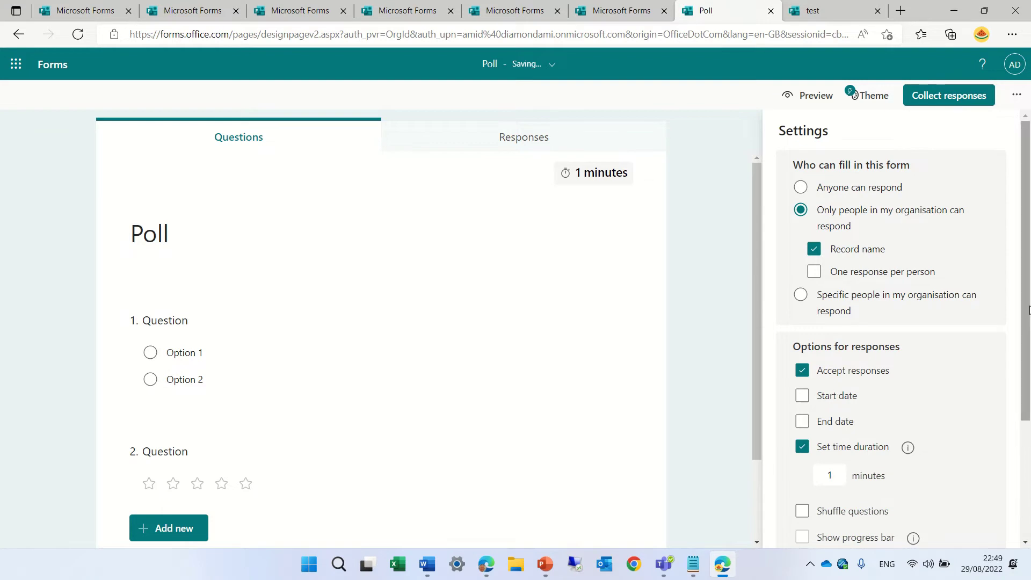
scroll(1029, 309, "down", 2)
scroll(1025, 308, "up", 2)
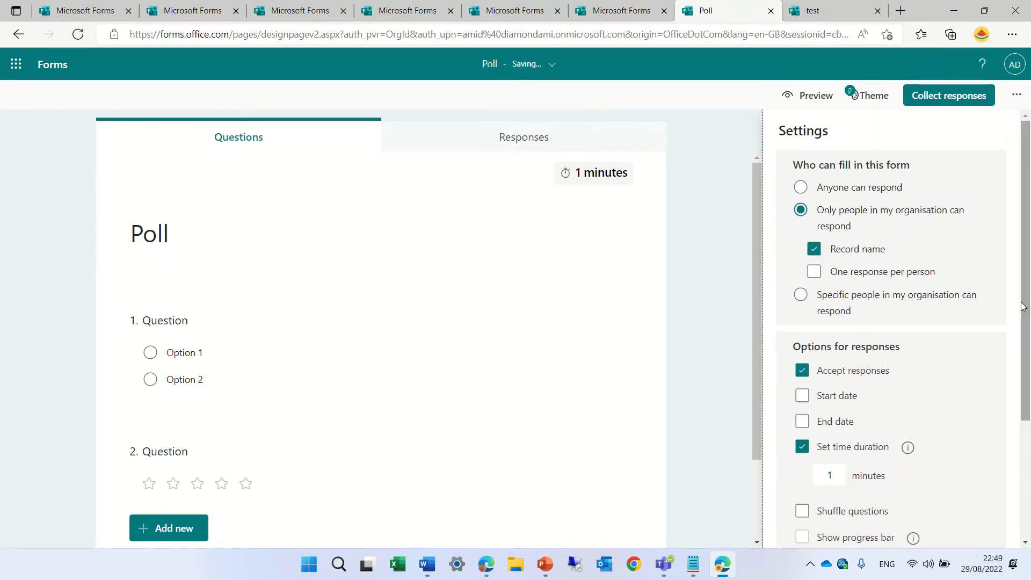
Preview Poll, start the timer, choose Option 1 and give the rating four stars.
left_click(809, 98)
left_click(318, 374)
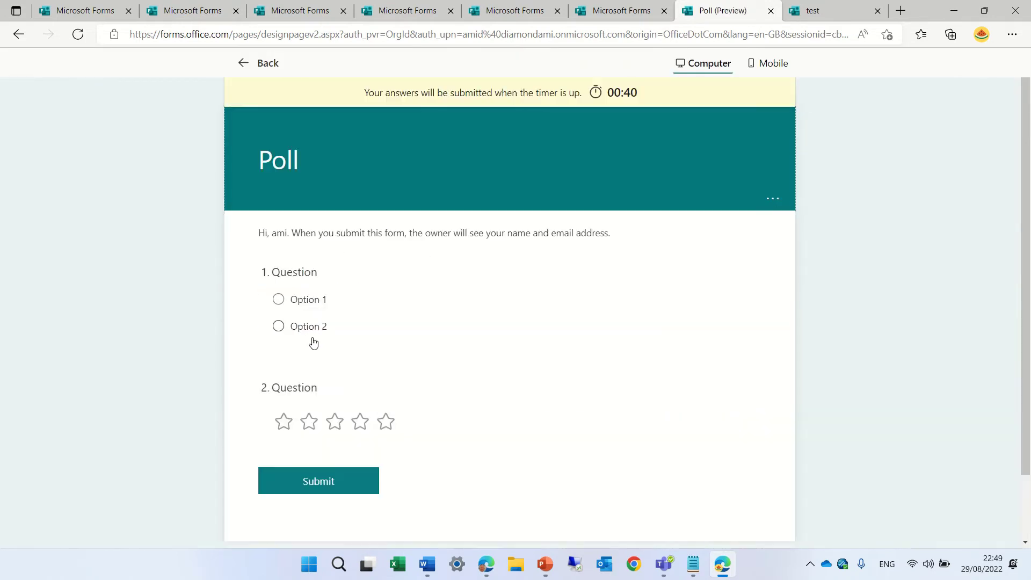
left_click(279, 299)
left_click(352, 423)
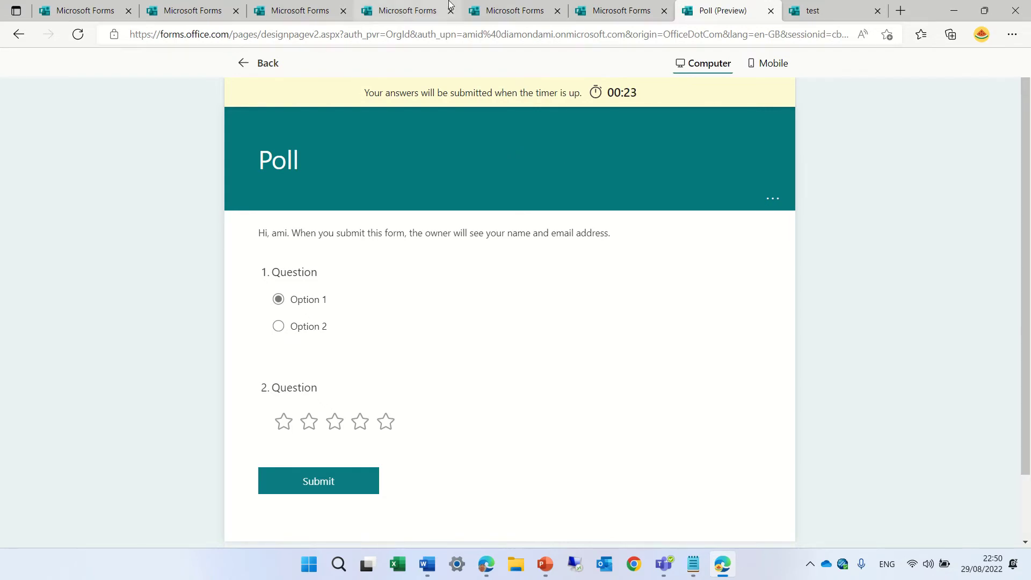
mouse_move(432, 9)
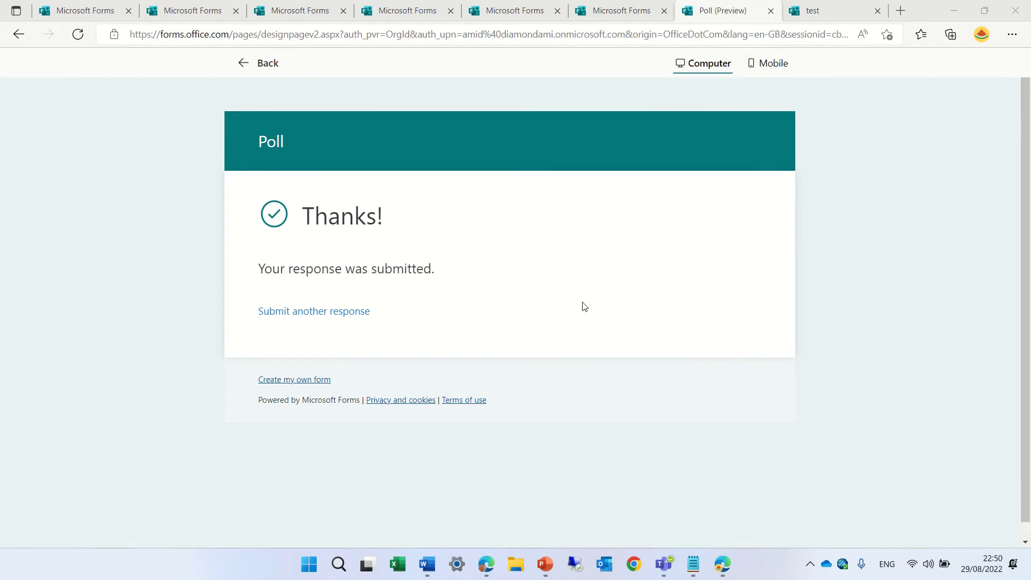
Leave the preview, review the single response on Responses, then return to Questions.
left_click(246, 67)
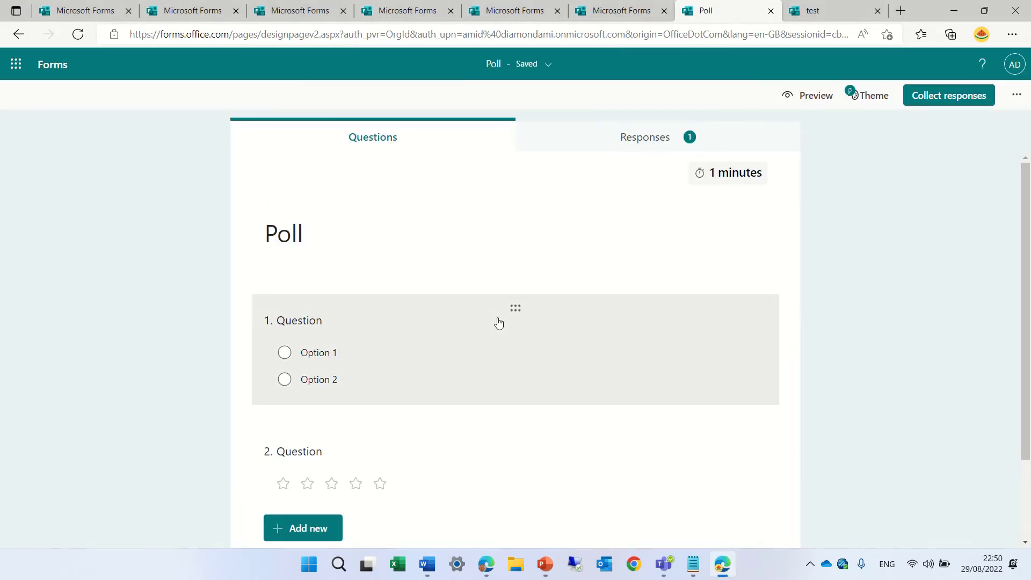
left_click(666, 140)
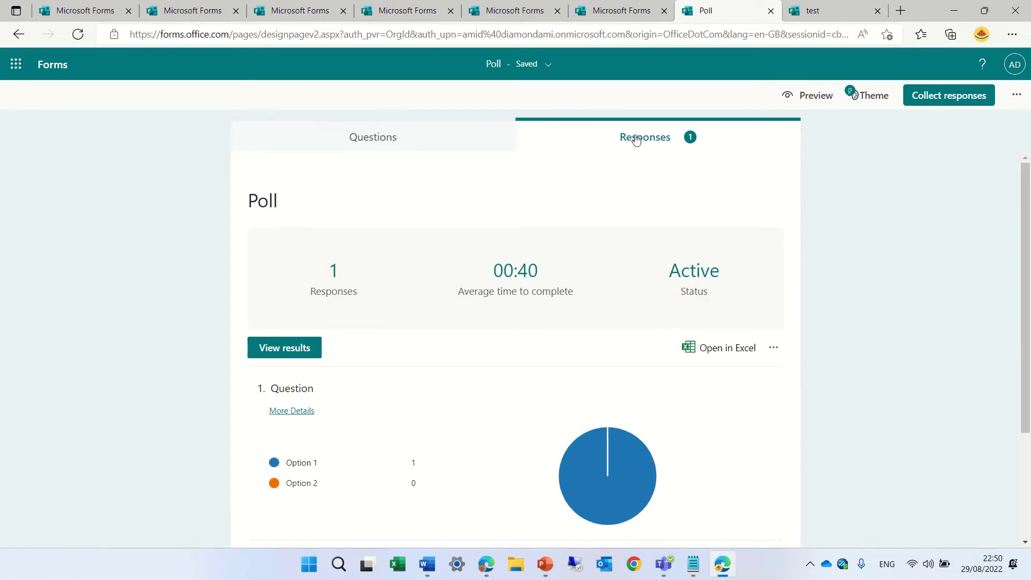
left_click(427, 136)
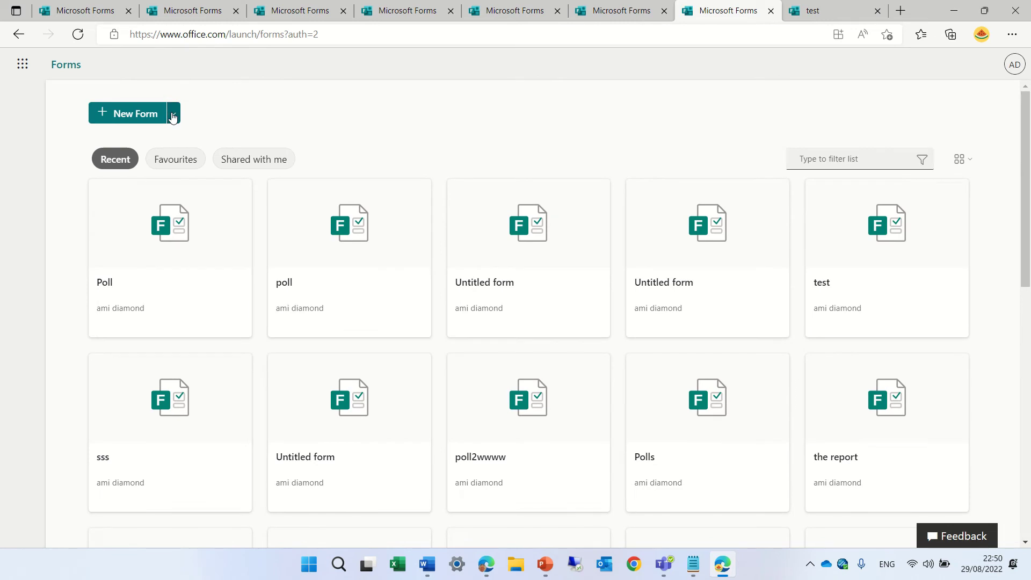
Create a new blank quiz and title it 'Poll'.
left_click(173, 117)
left_click(142, 149)
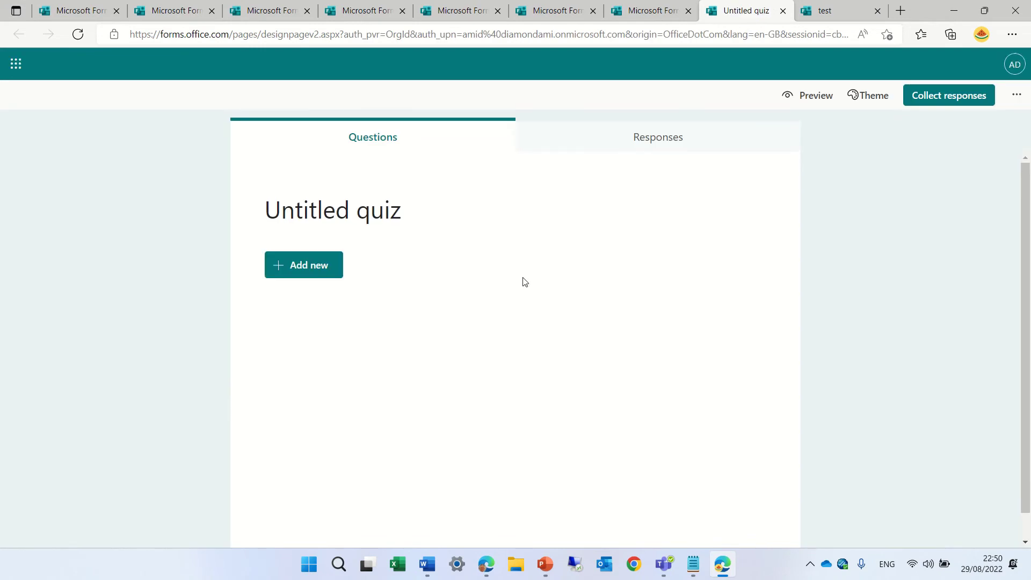
left_click(361, 216)
type("Pol")
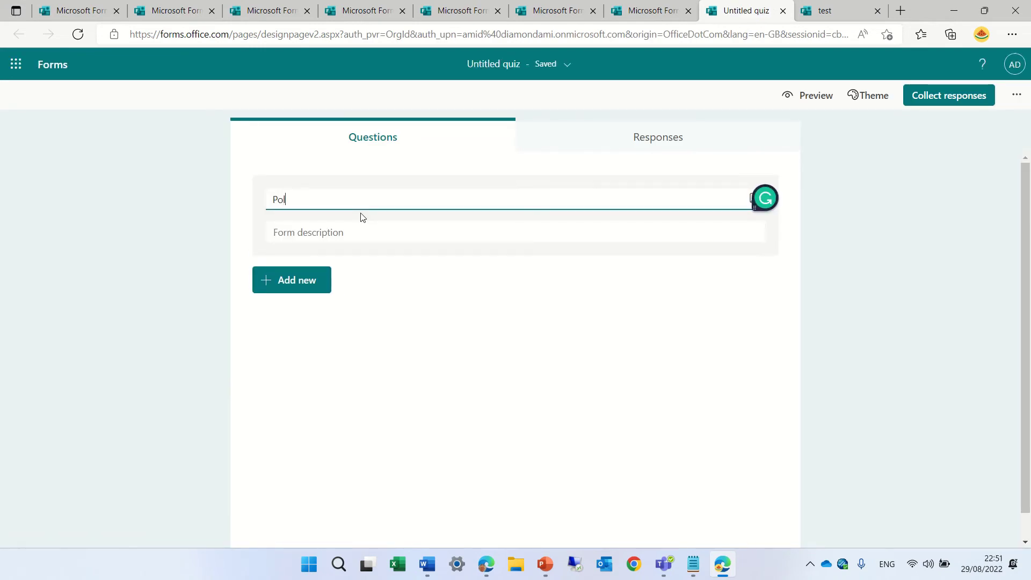
type("l")
Add a text-answer question and a five-star rating question to the quiz.
left_click(311, 280)
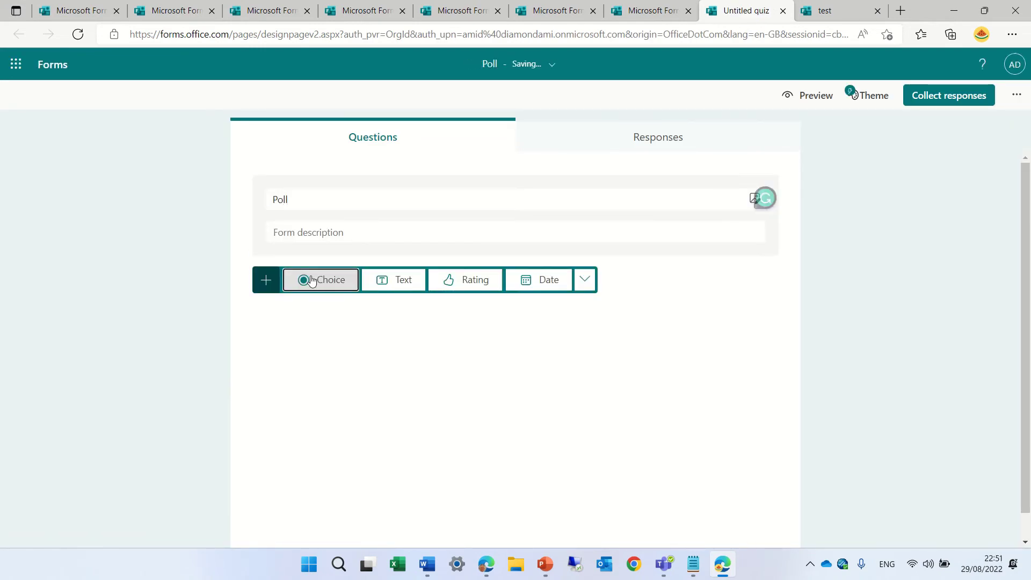
left_click(402, 281)
left_click(285, 491)
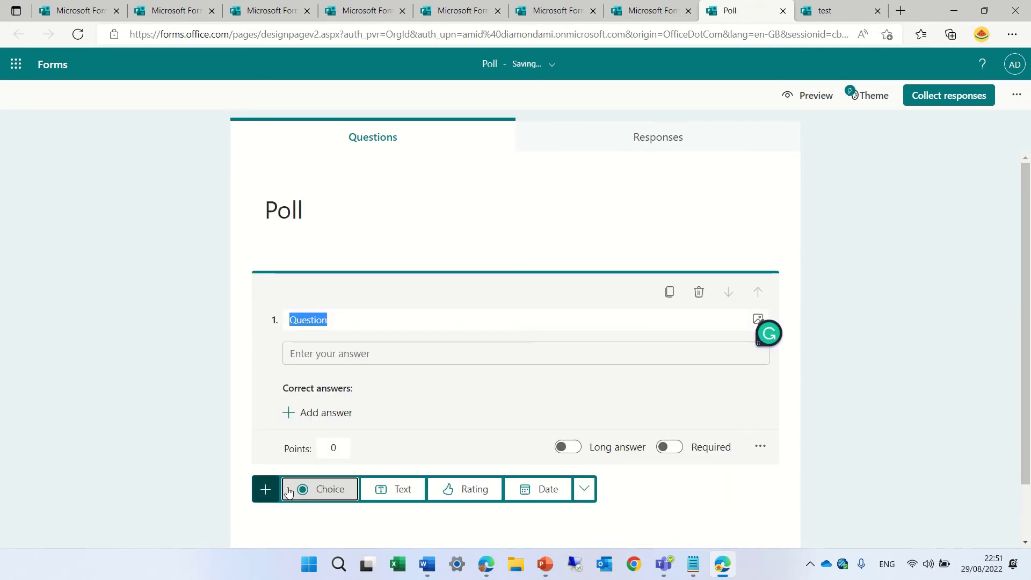
left_click(462, 489)
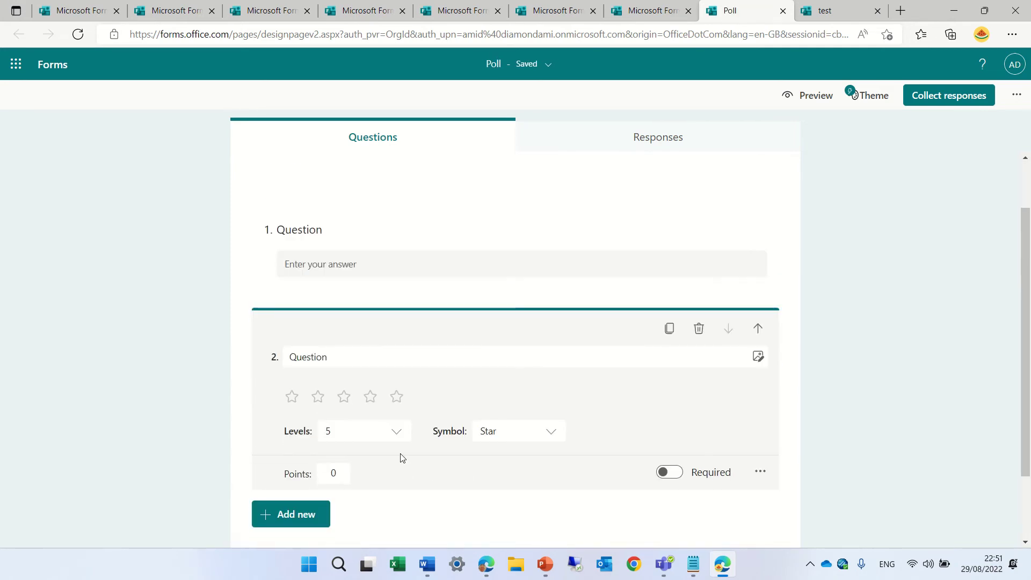
Enable Set time duration in the quiz settings and change 30 minutes to 1.
left_click(1017, 94)
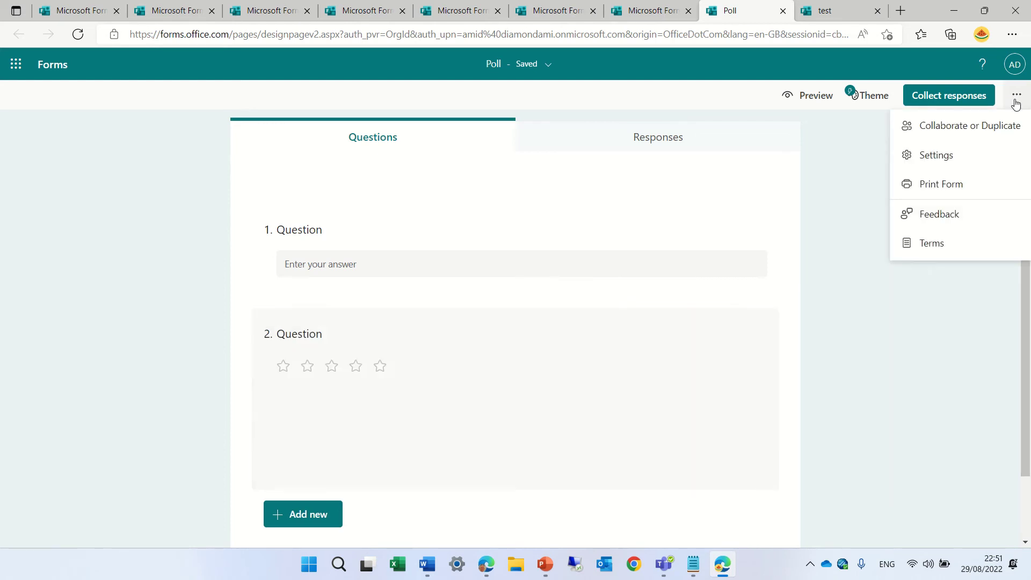
left_click(962, 164)
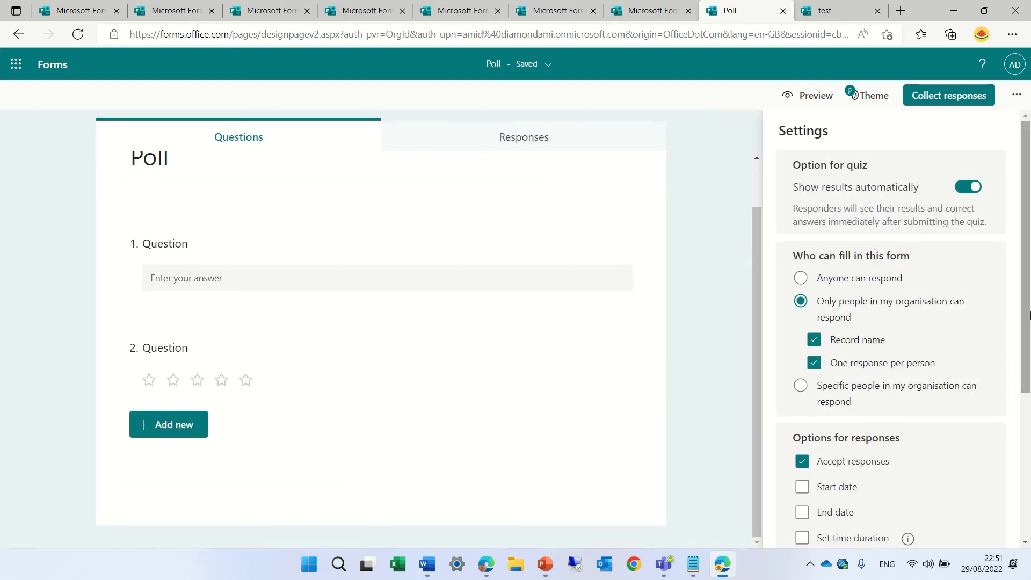
scroll(1028, 266, "down", 3)
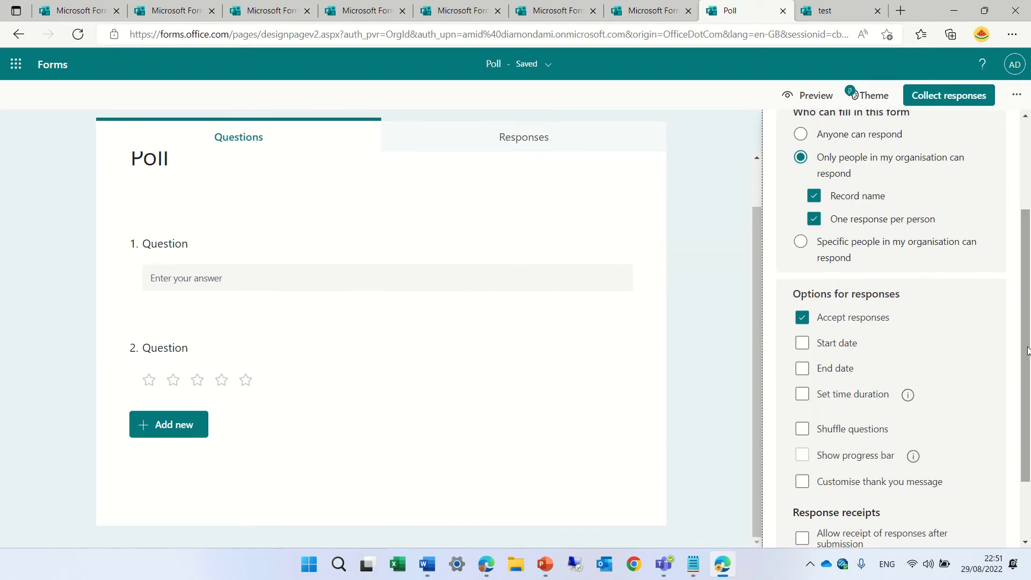
left_click(805, 397)
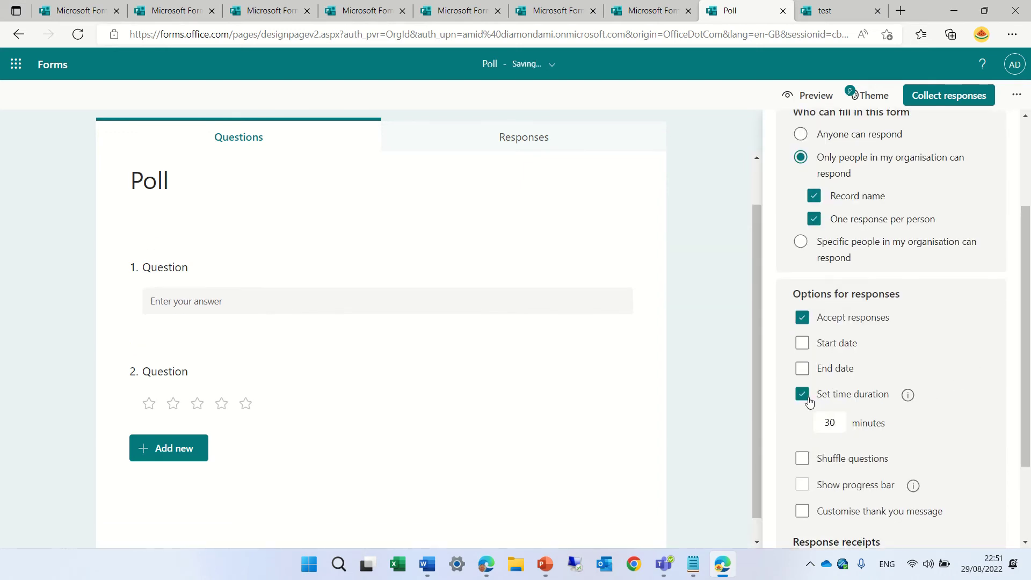
double_click(830, 423)
type("1")
mouse_move(907, 400)
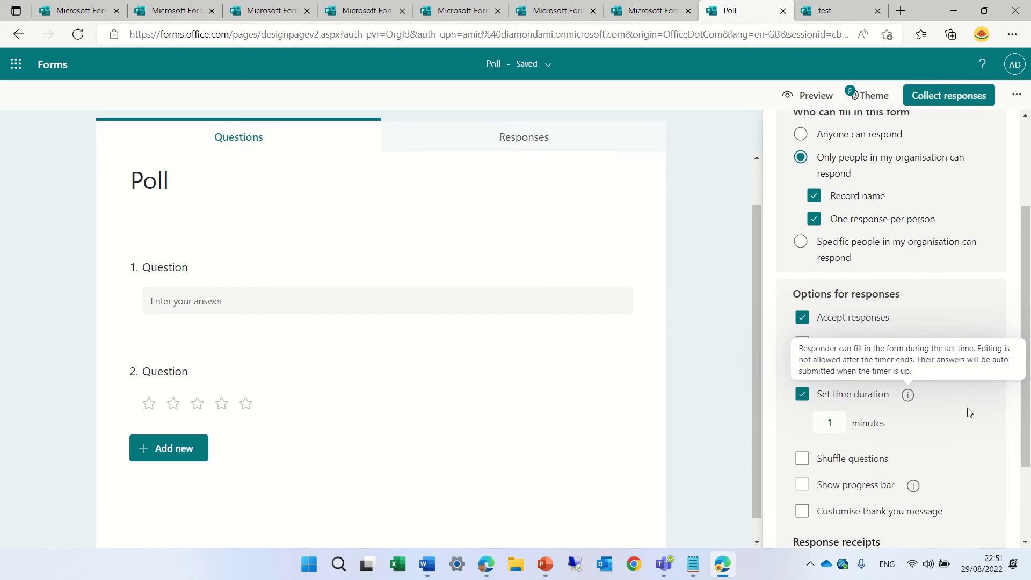
Preview the Poll quiz, start its 1-minute timer, then return to the editor.
left_click(815, 95)
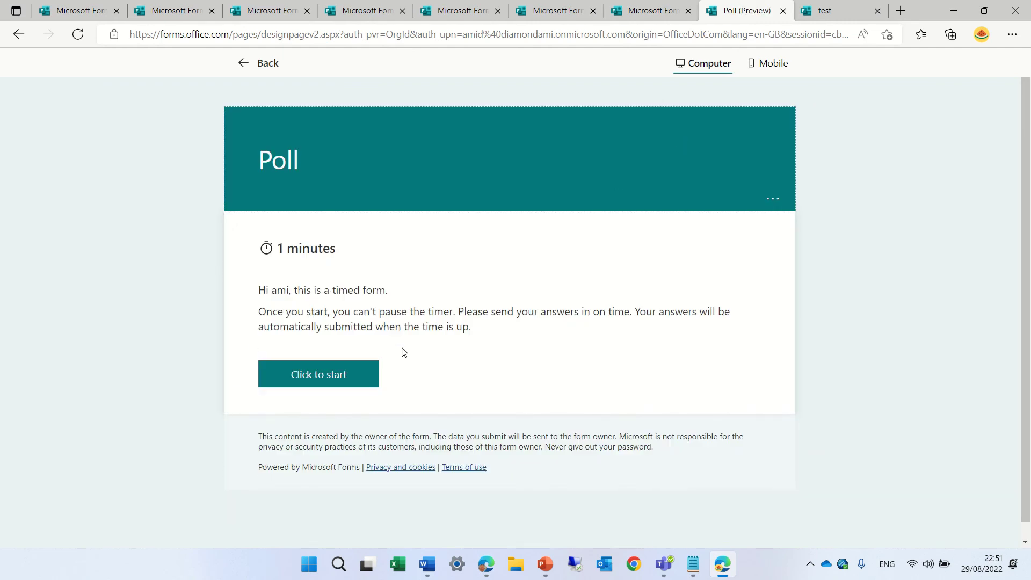
left_click(345, 379)
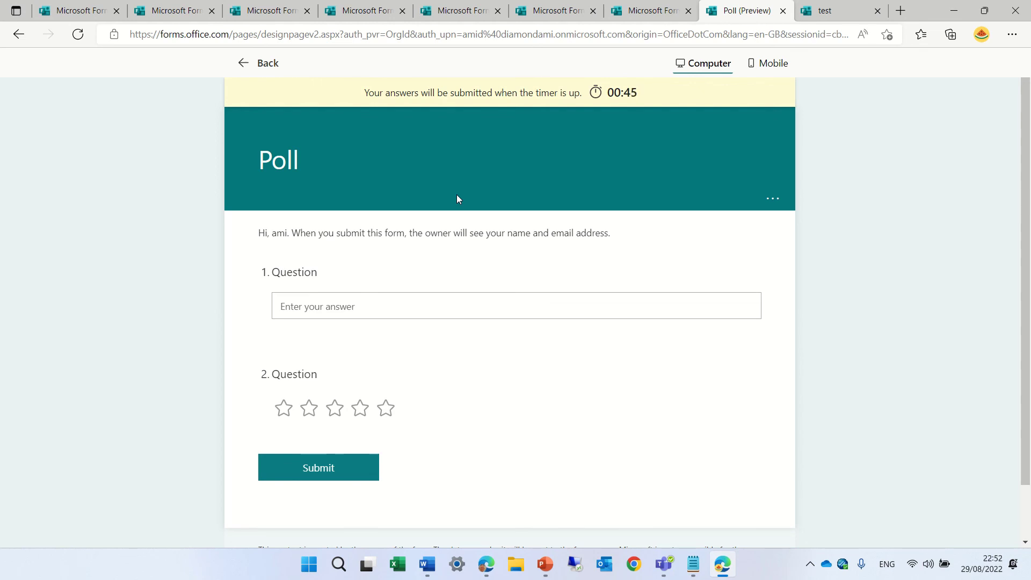
left_click(251, 68)
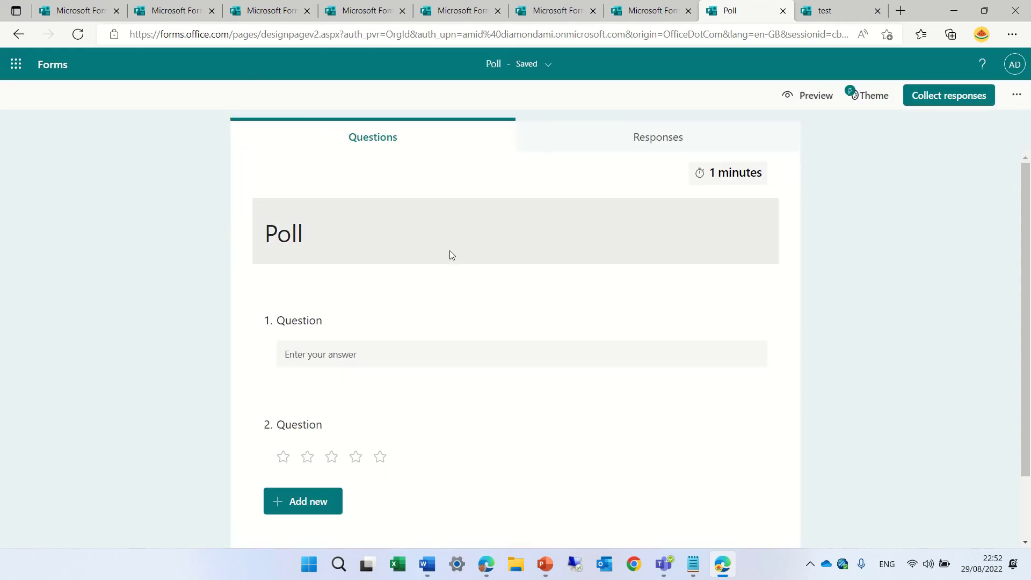